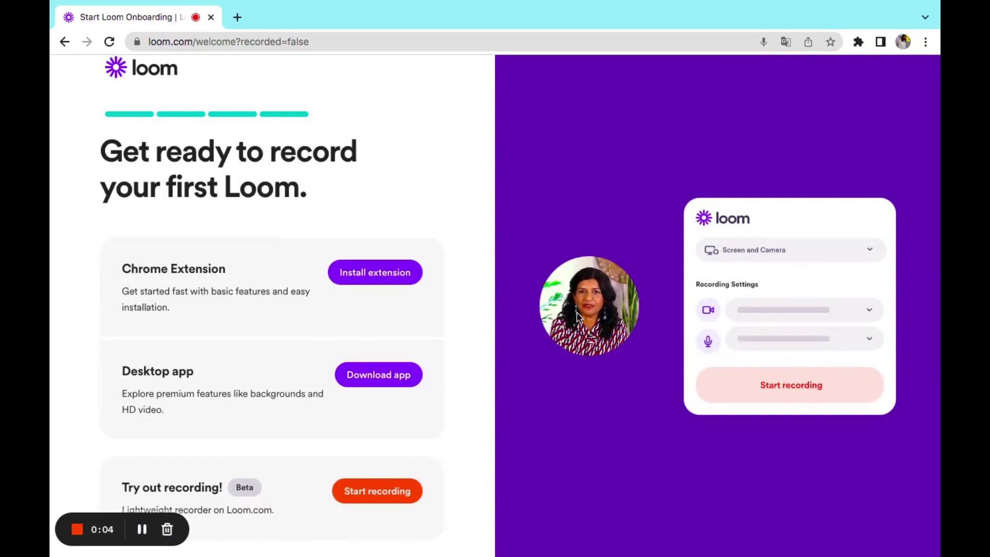
- Open a new blank Chrome tab next to the Loom onboarding page
{"action": "left_click", "coordinate": [237, 19]}
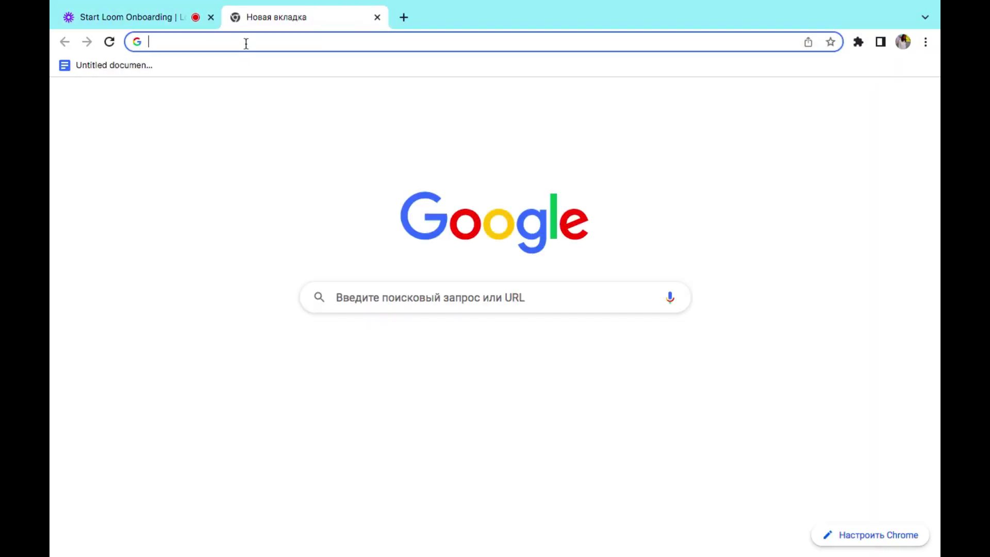
- Search Google for 'airtable' and follow the Airtable 'Sign in' sitelink
{"action": "type", "text": "airt"}
{"action": "key", "text": "BackSpace"}
{"action": "type", "text": "r"}
{"action": "key", "text": "BackSpace"}
{"action": "type", "text": "table"}
{"action": "key", "text": "Return"}
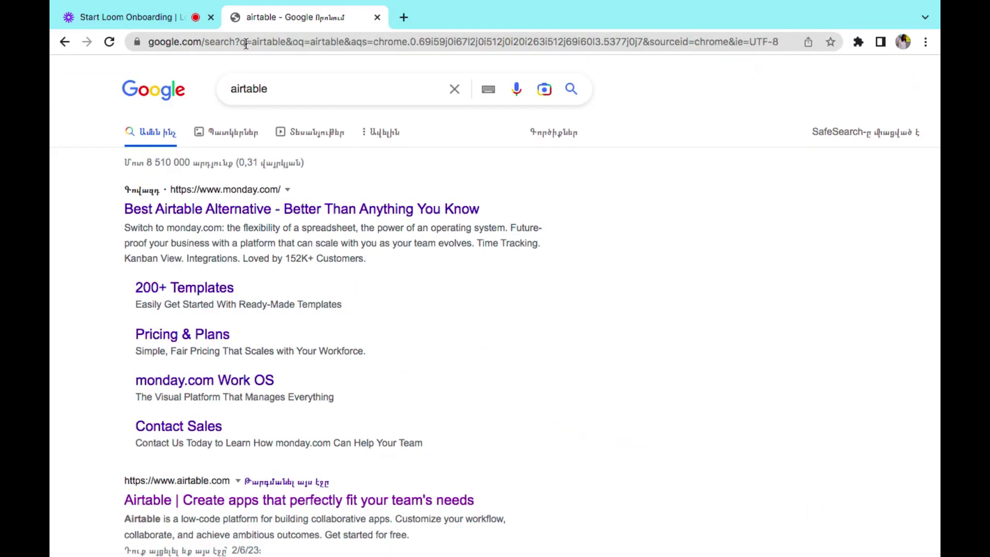
{"action": "scroll", "coordinate": [535, 335], "scroll_direction": "down", "scroll_amount": 3}
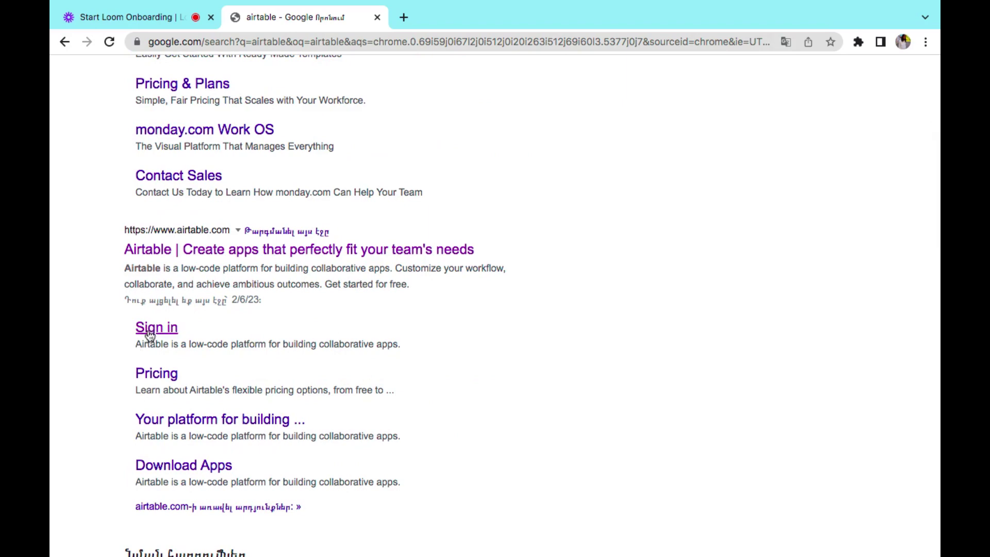
{"action": "left_click", "coordinate": [149, 333]}
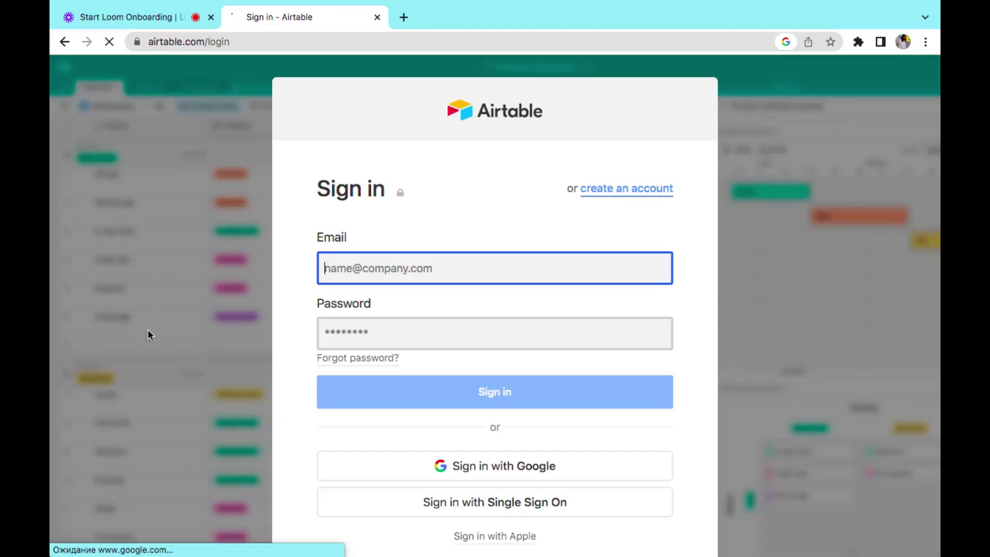
- Start creating an Airtable account using the saved work e-mail address
{"action": "left_click", "coordinate": [633, 190]}
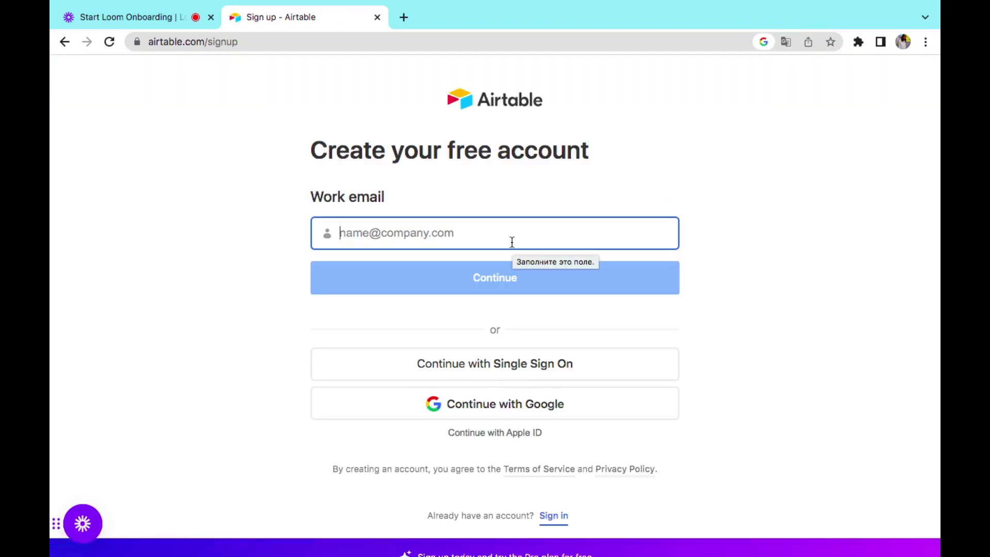
{"action": "type", "text": "muad"}
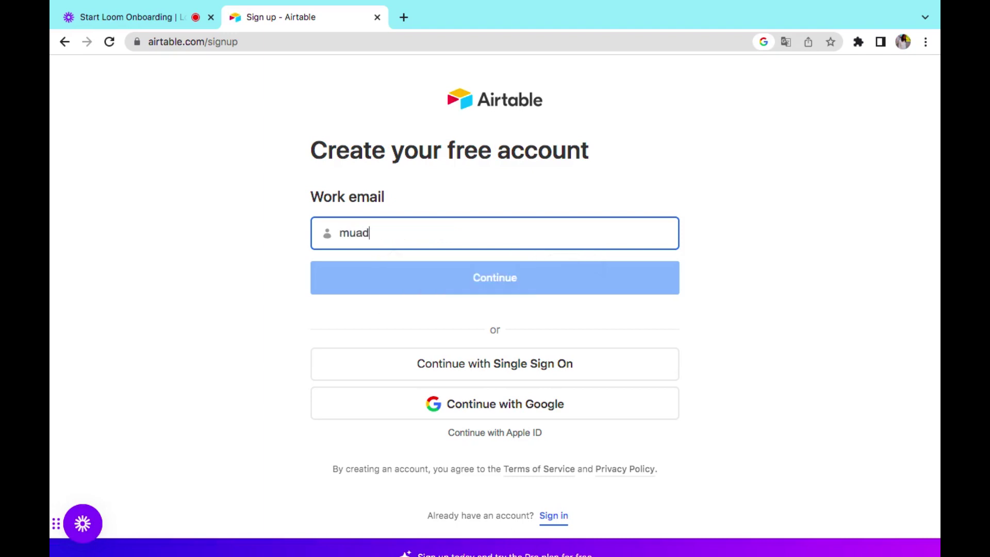
{"action": "key", "text": "BackSpace"}
{"action": "key", "text": "BackSpace"}
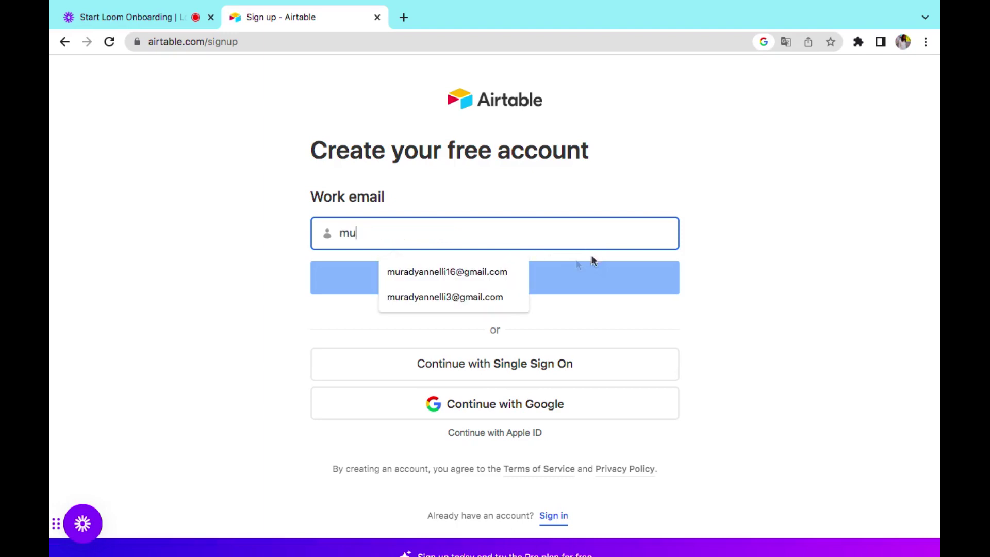
{"action": "left_click", "coordinate": [497, 273]}
{"action": "left_click", "coordinate": [526, 289]}
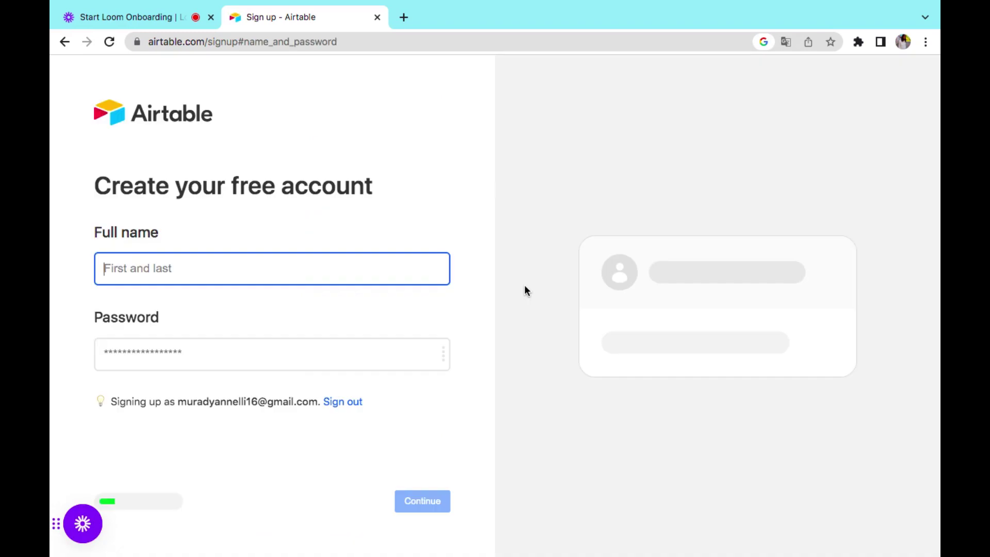
- Enter the user's full name and an account password, then submit the signup
{"action": "left_click", "coordinate": [277, 355]}
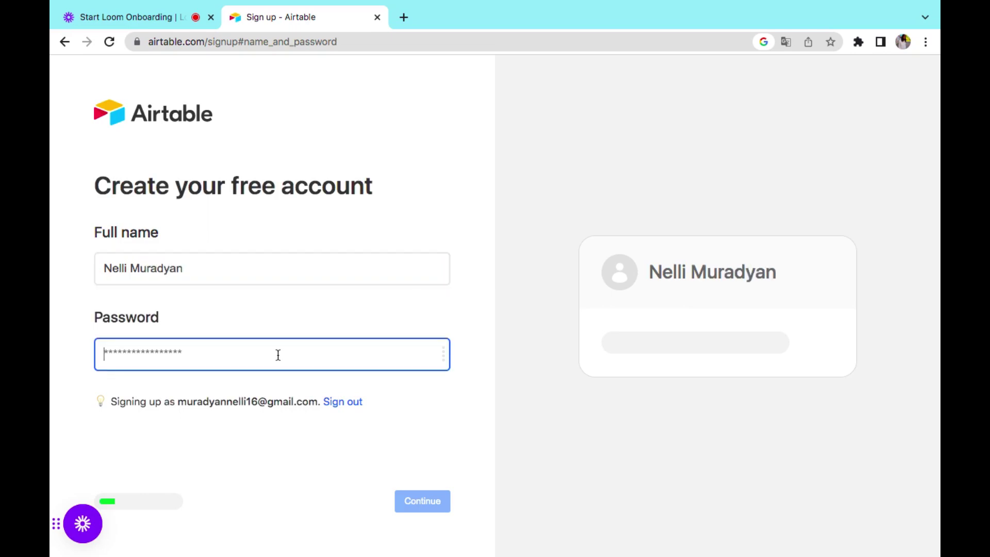
{"action": "type", "text": "••••••"}
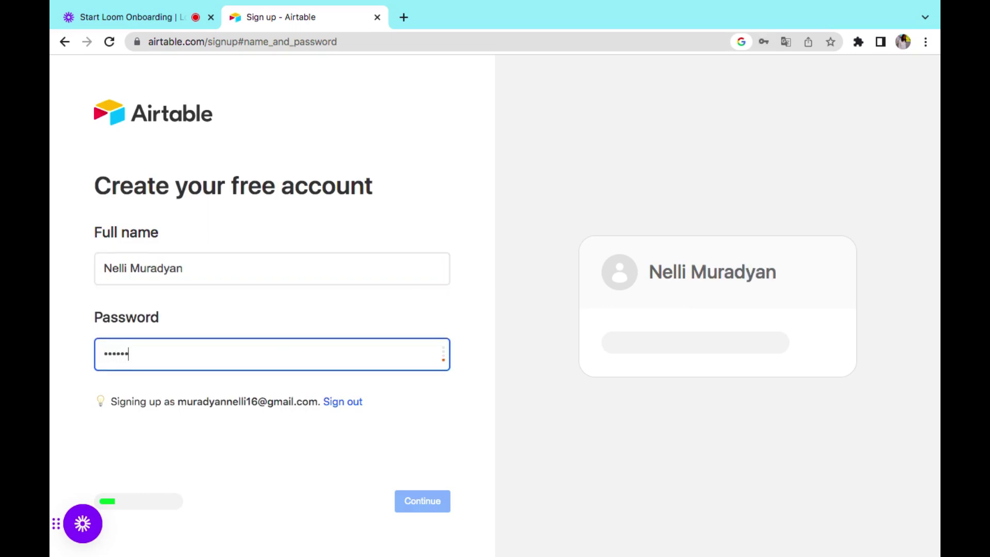
{"action": "type", "text": "•••••••••••"}
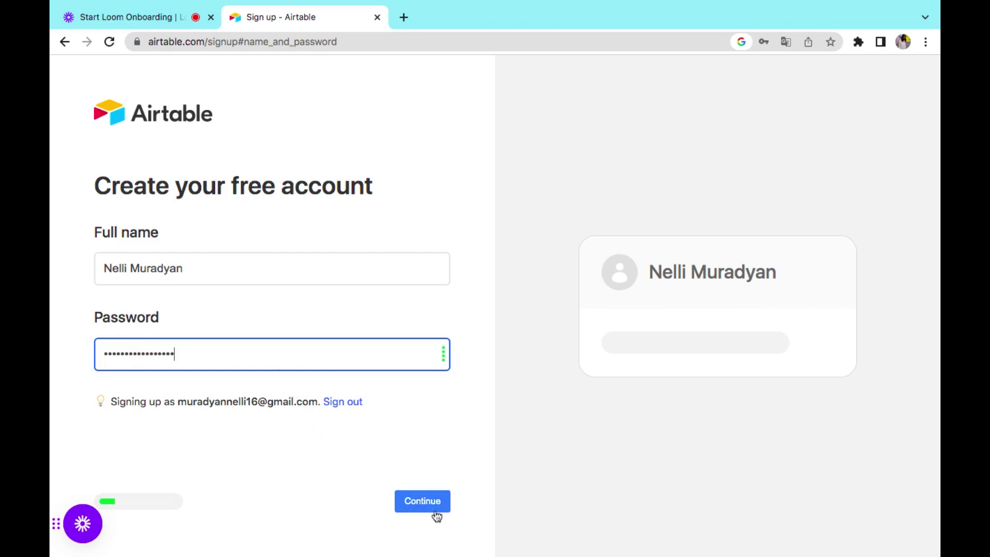
{"action": "left_click", "coordinate": [437, 514]}
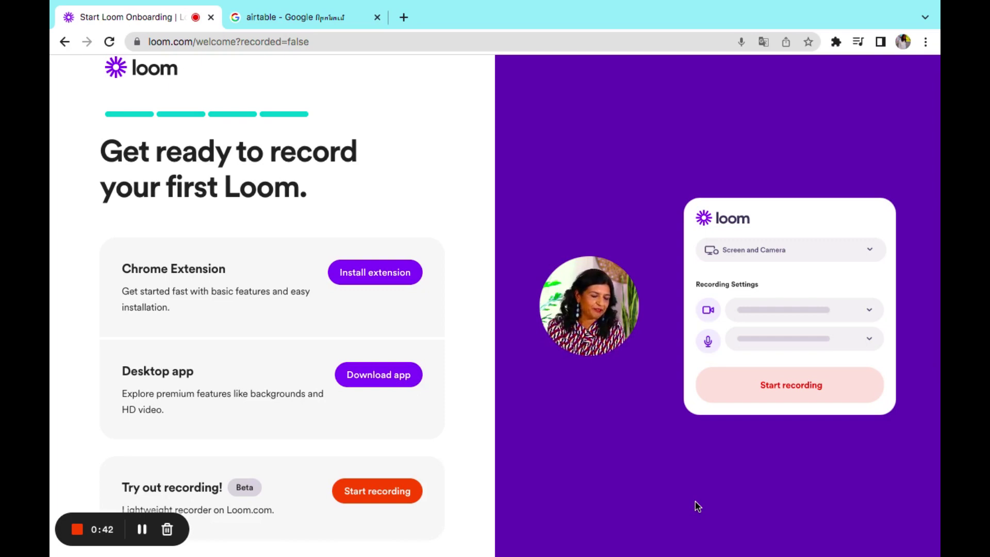
- Switch back to the 'airtable - Google' results tab
{"action": "left_click", "coordinate": [335, 19]}
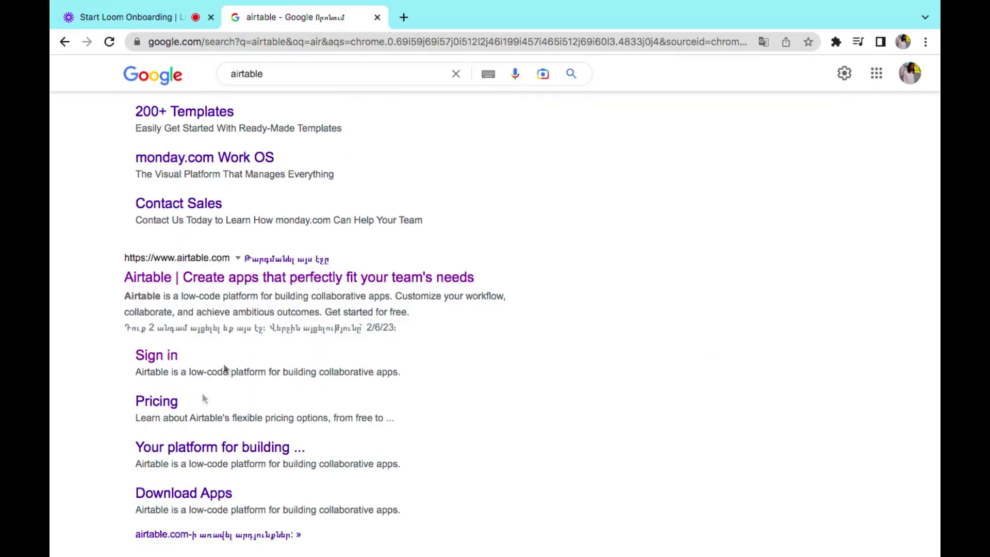
- Open Airtable's 'Sign in' sitelink again to load the Airtable home page
{"action": "left_click", "coordinate": [156, 364]}
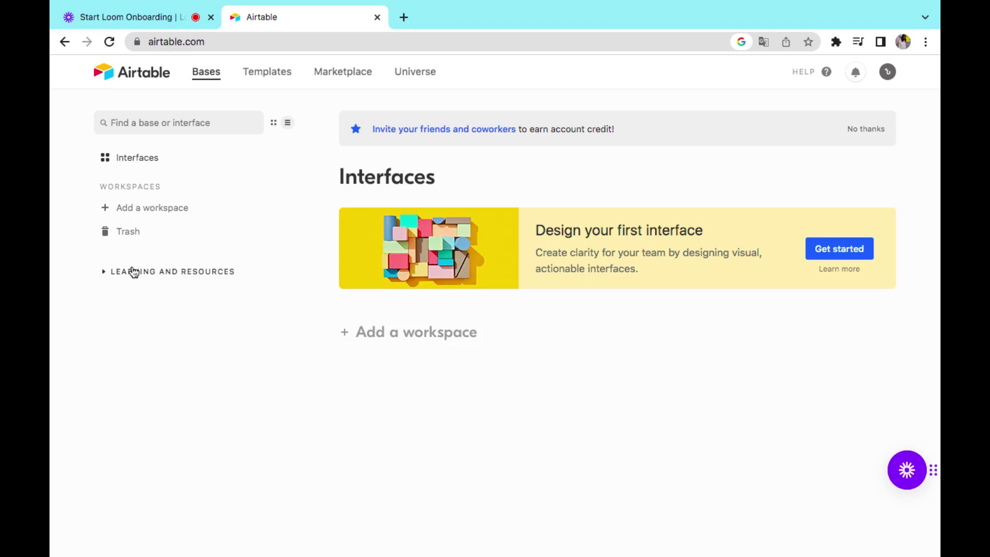
{"action": "left_click", "coordinate": [134, 272]}
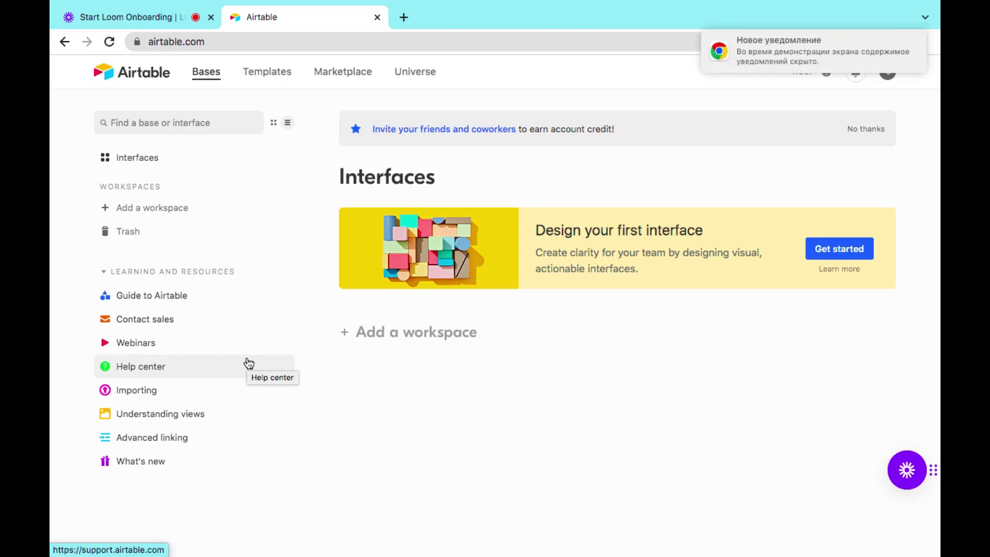
{"action": "mouse_move", "coordinate": [847, 49]}
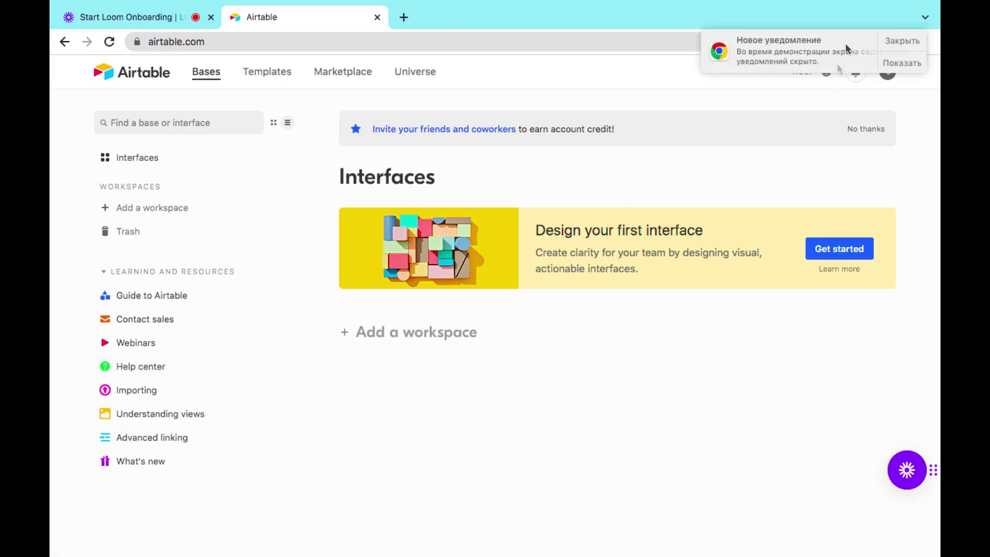
{"action": "left_click", "coordinate": [904, 41]}
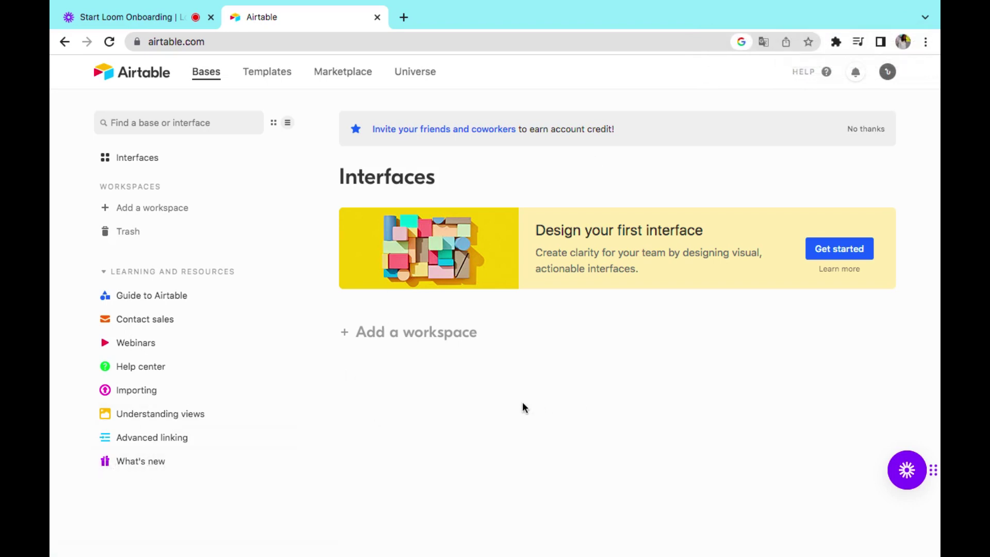
{"action": "left_click", "coordinate": [204, 274]}
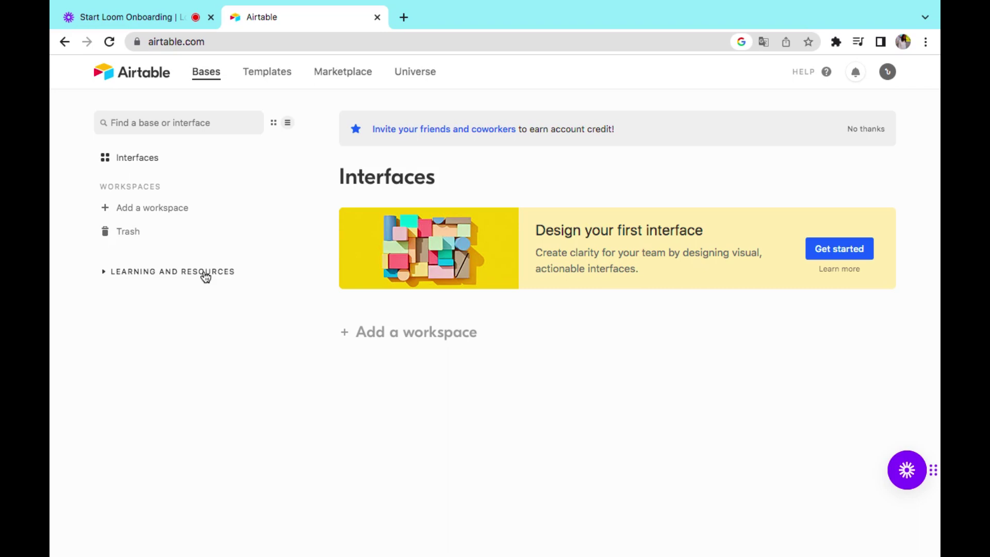
- Create 'Workspace 1', cancel the second workspace dialog, and select its title for renaming
{"action": "left_click", "coordinate": [162, 208]}
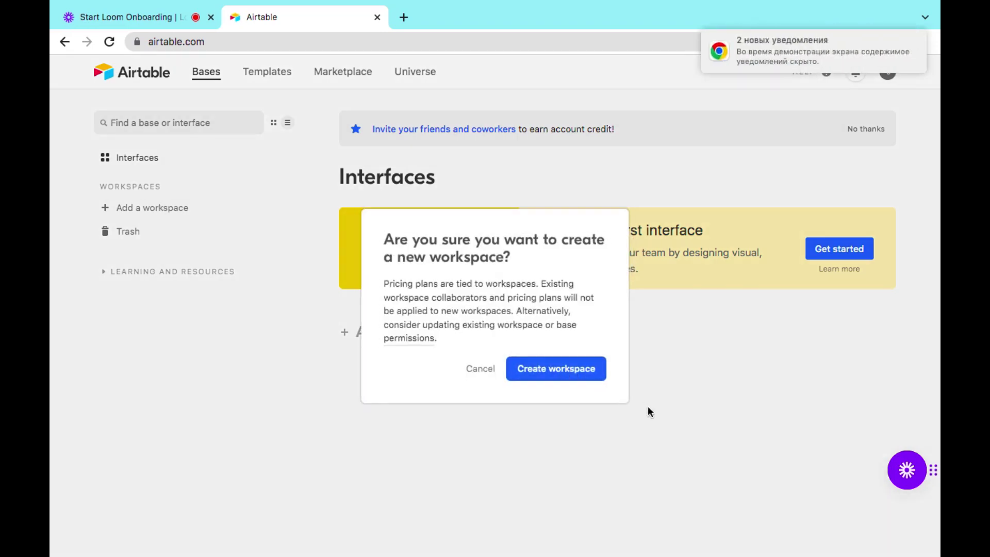
{"action": "left_click", "coordinate": [546, 369]}
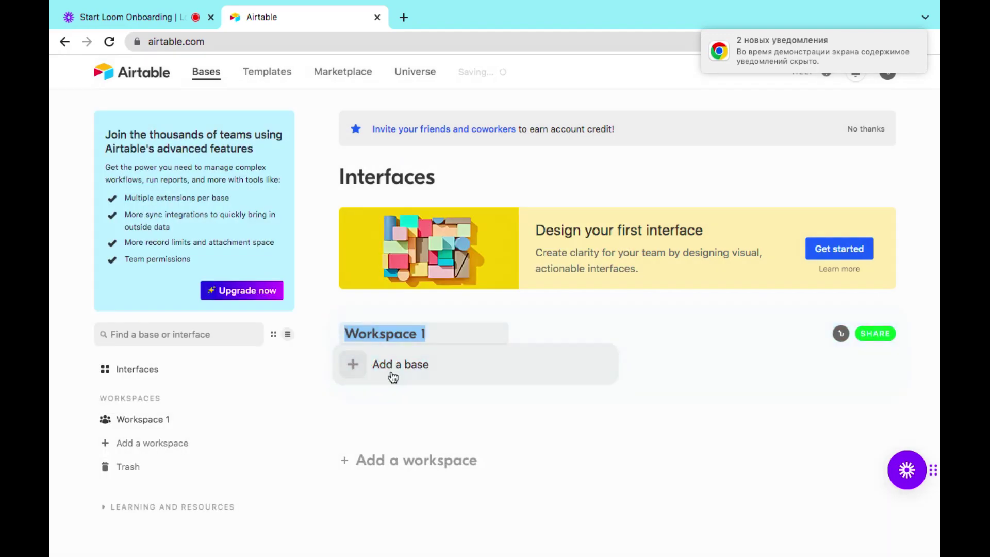
{"action": "left_click", "coordinate": [524, 457]}
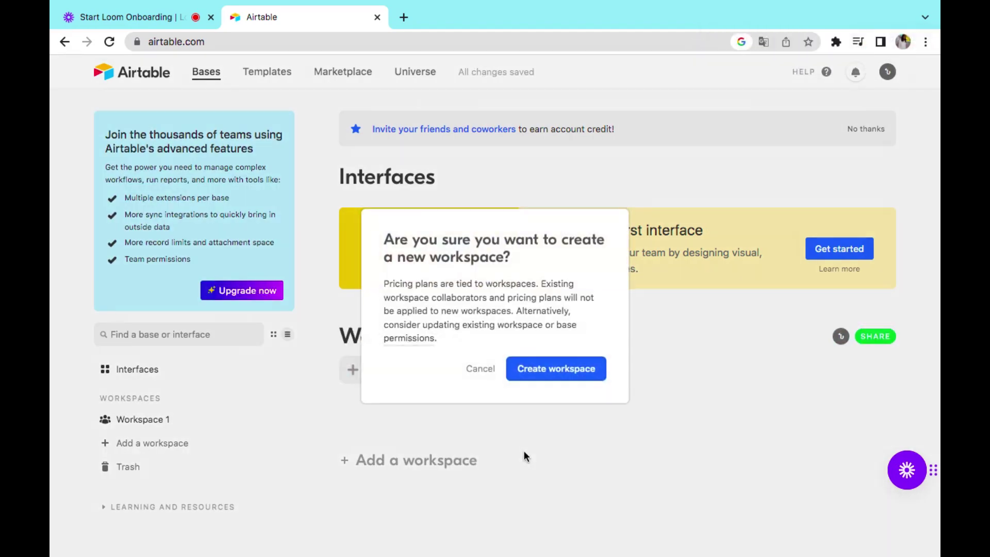
{"action": "left_click", "coordinate": [477, 370]}
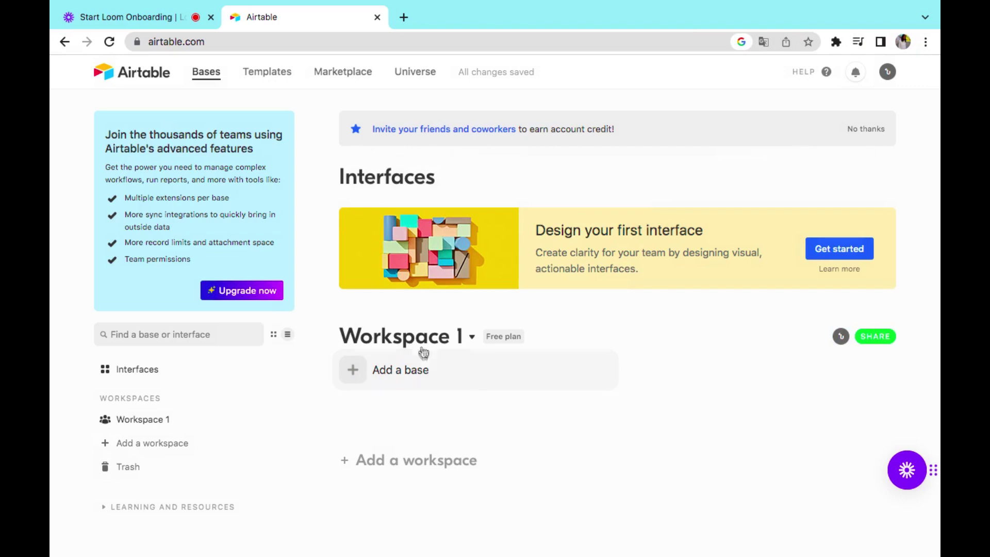
{"action": "left_click", "coordinate": [437, 340]}
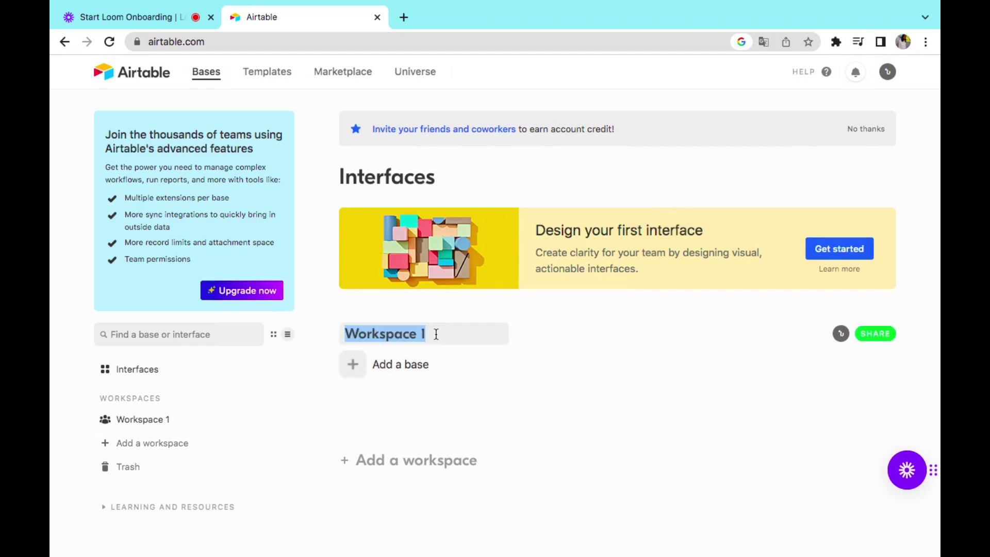
- Name the workspace 'Առաջին աշխատանք', then add an Untitled Base with Table 1 inside it
{"action": "type", "text": "A"}
{"action": "key", "text": "BackSpace"}
{"action": "type", "text": "U"}
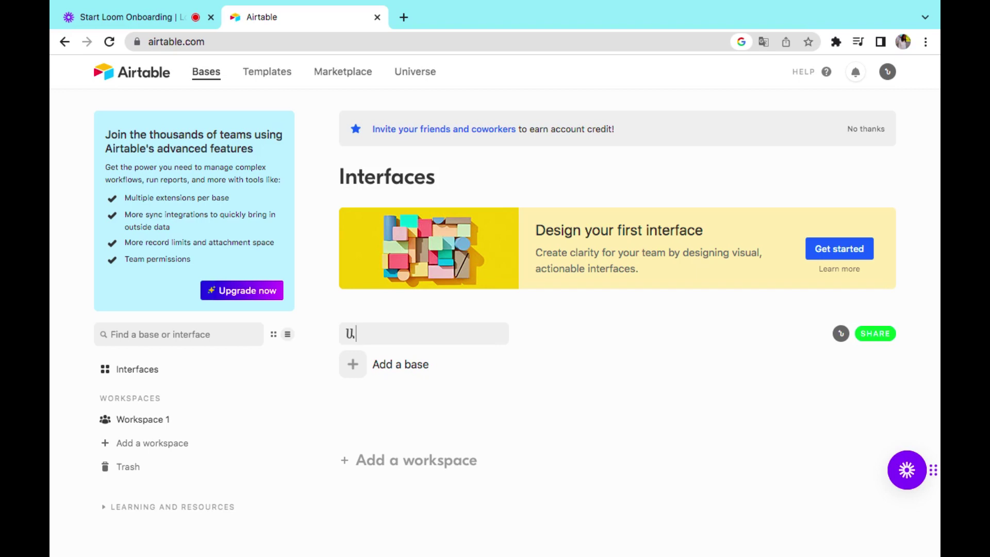
{"action": "type", "text": "ռաջին աշխատանք"}
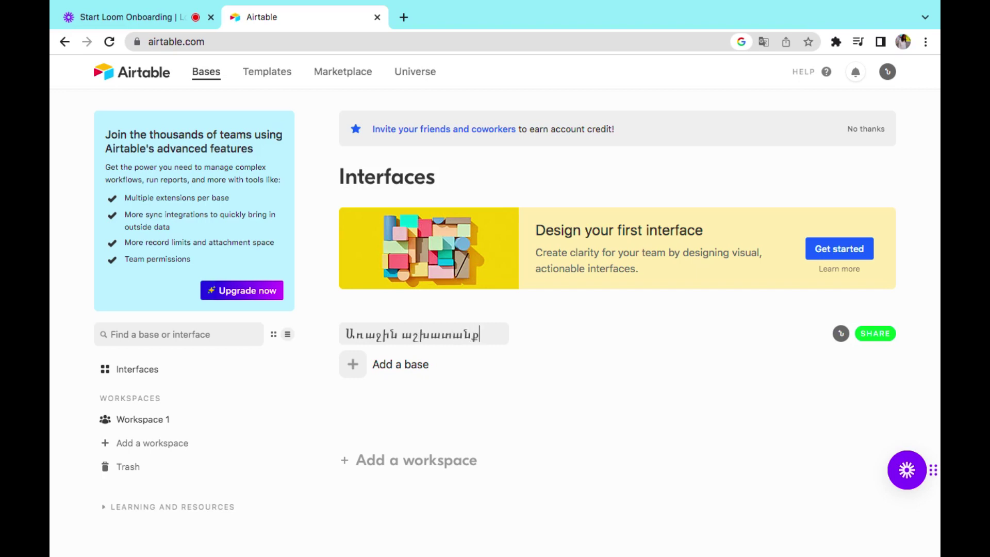
{"action": "left_click", "coordinate": [472, 414]}
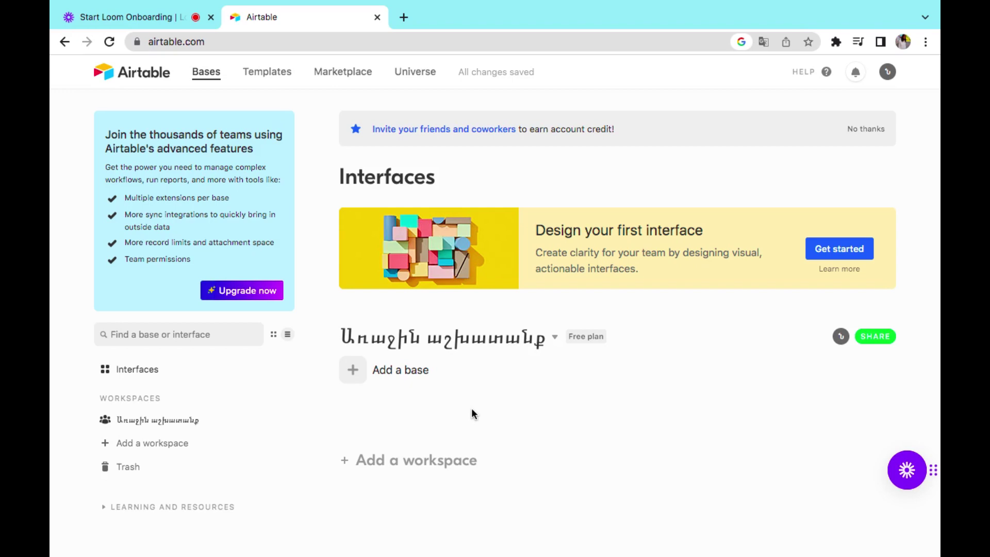
{"action": "left_click", "coordinate": [375, 369]}
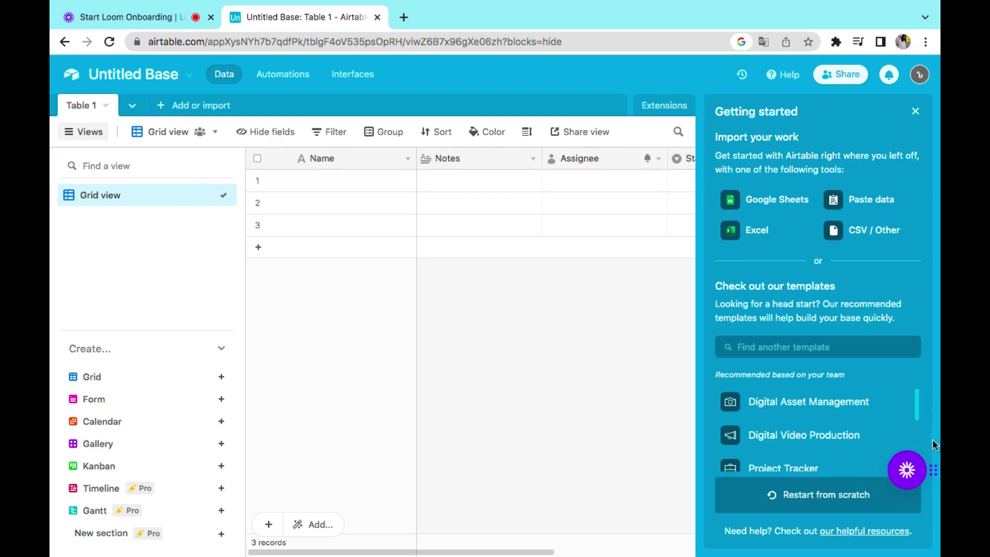
{"action": "left_click_drag", "start_coordinate": [918, 412], "coordinate": [916, 488]}
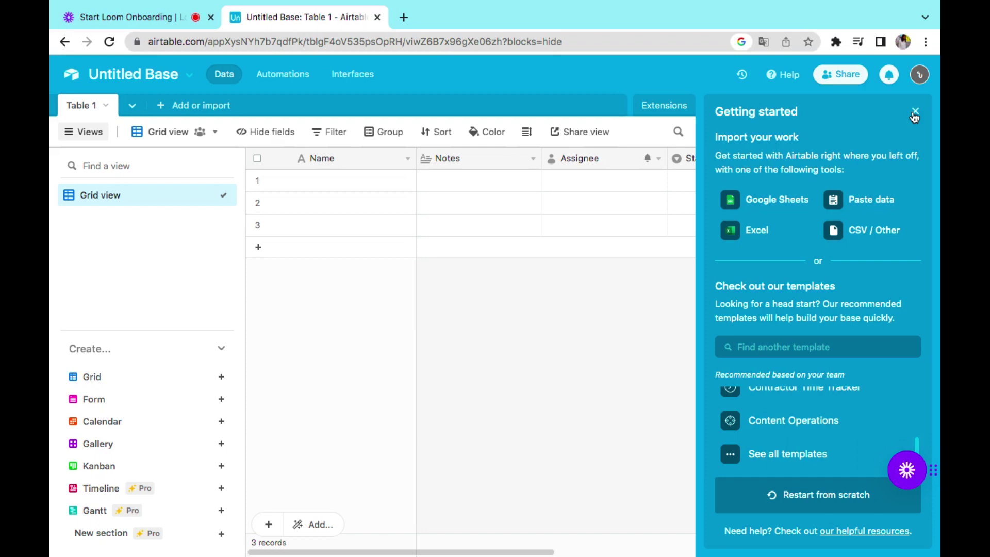
- Close the Getting started panel to reveal the Status column, then check the Group options
{"action": "left_click", "coordinate": [915, 113]}
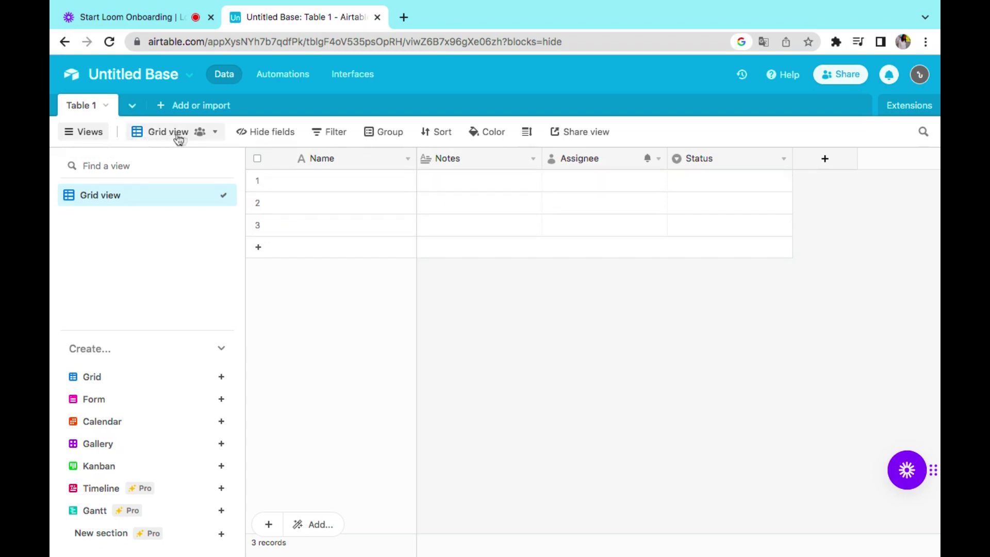
{"action": "mouse_move", "coordinate": [209, 139]}
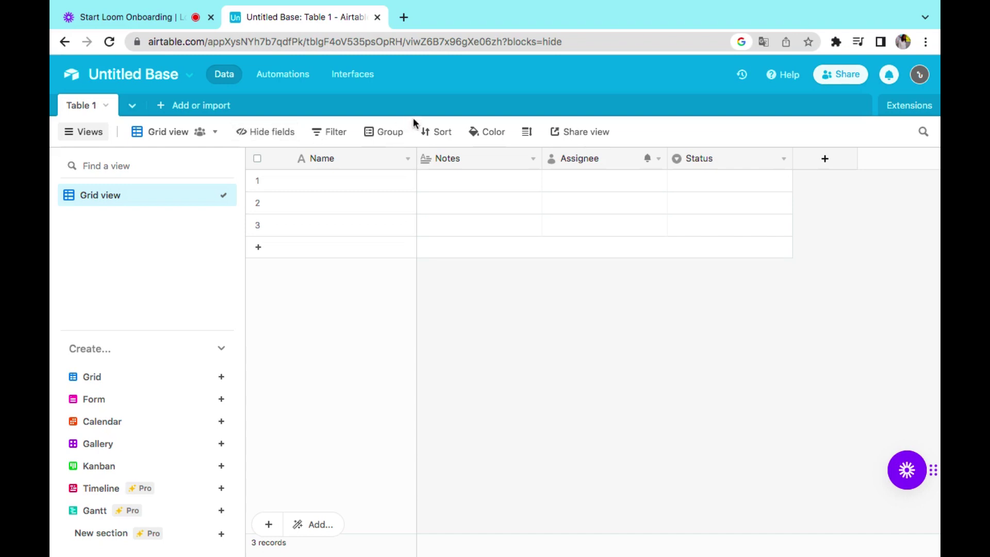
{"action": "left_click", "coordinate": [390, 135]}
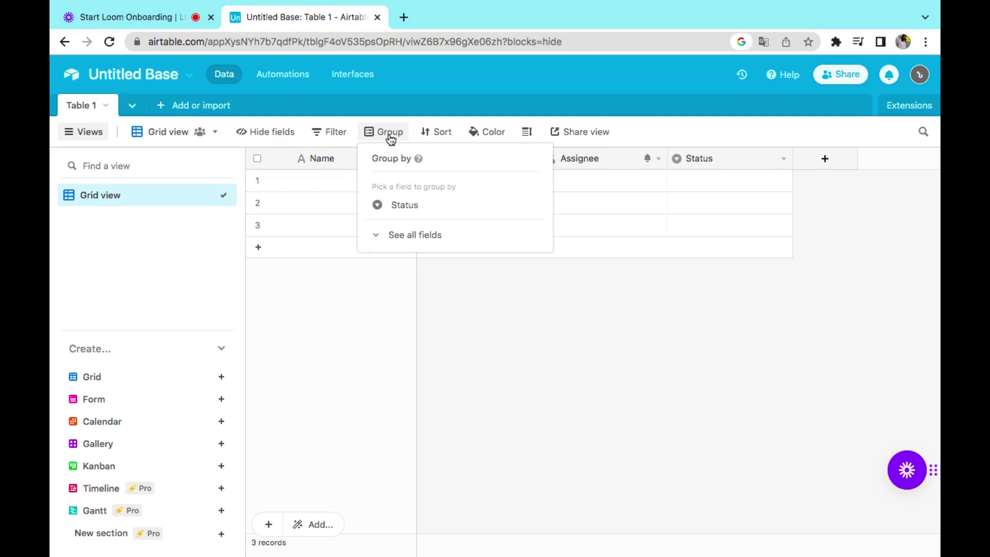
- Change the grid's row height to Medium after checking the Sort, Color and Share view options
{"action": "left_click", "coordinate": [429, 138]}
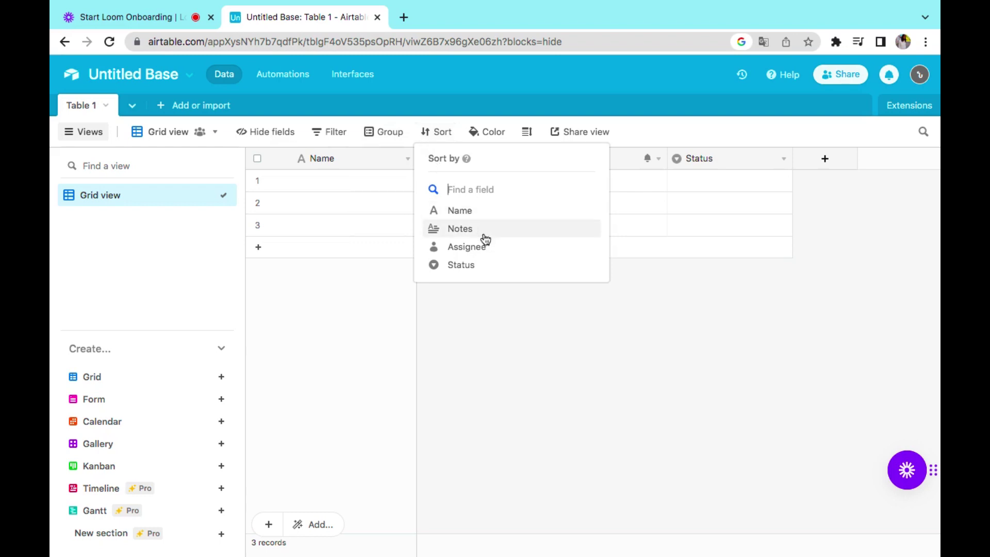
{"action": "left_click", "coordinate": [490, 135]}
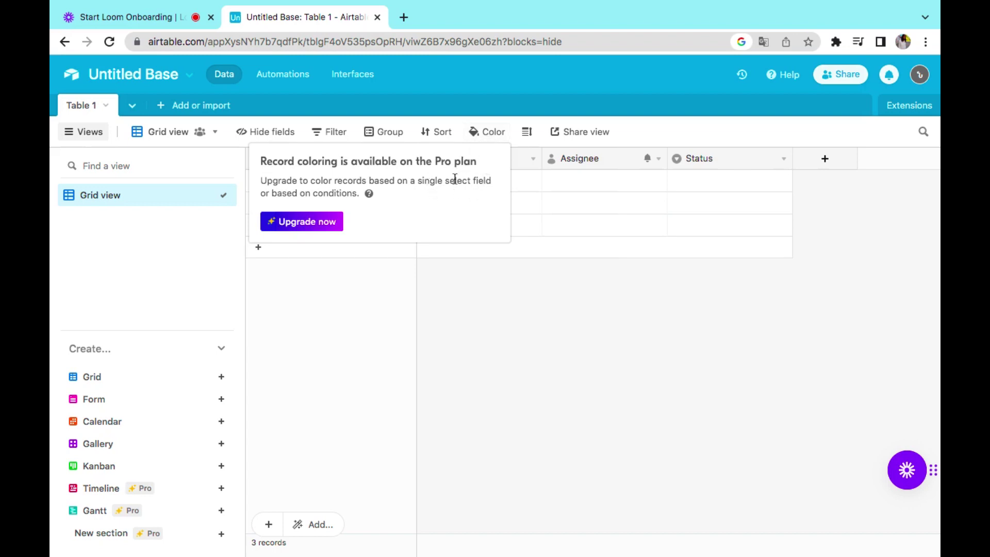
{"action": "left_click", "coordinate": [526, 136]}
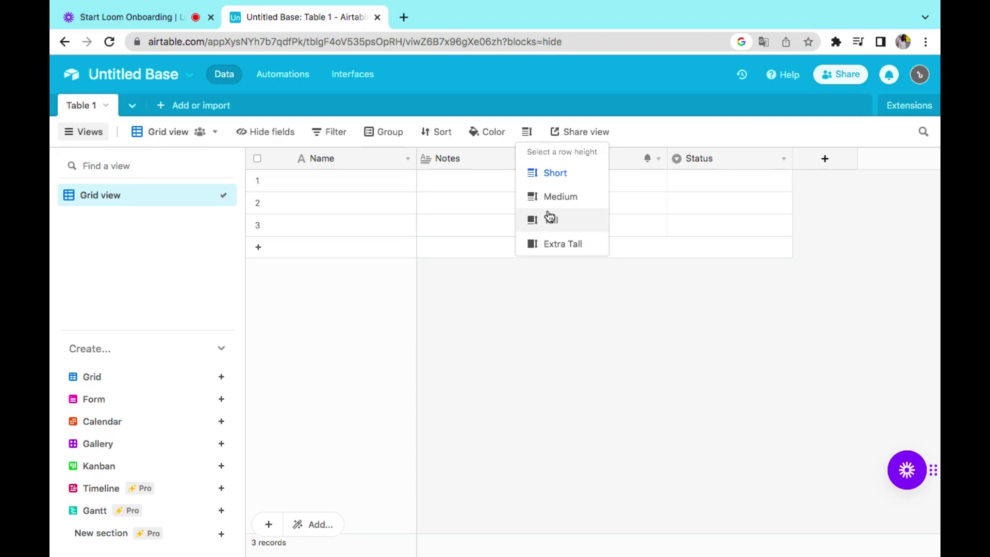
{"action": "left_click", "coordinate": [567, 198]}
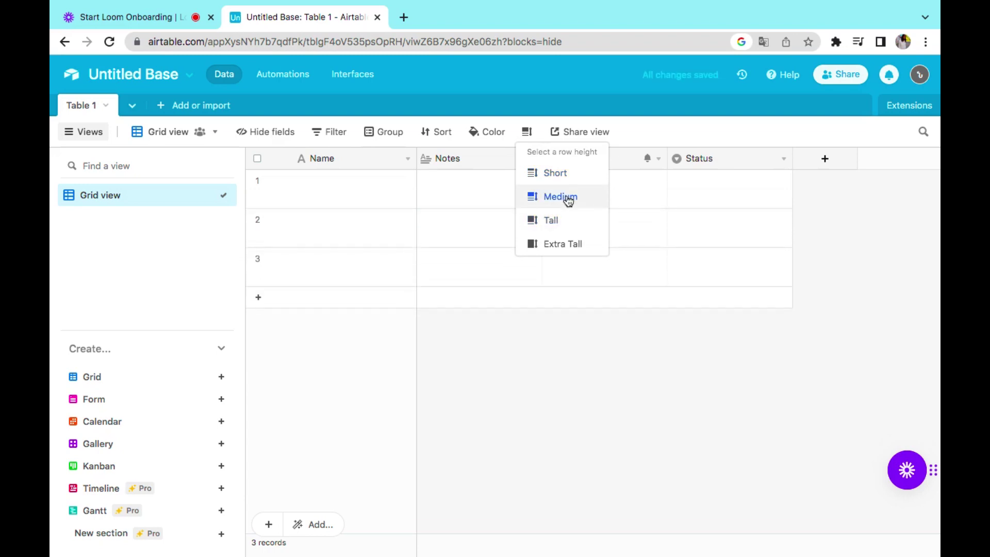
{"action": "left_click", "coordinate": [581, 135]}
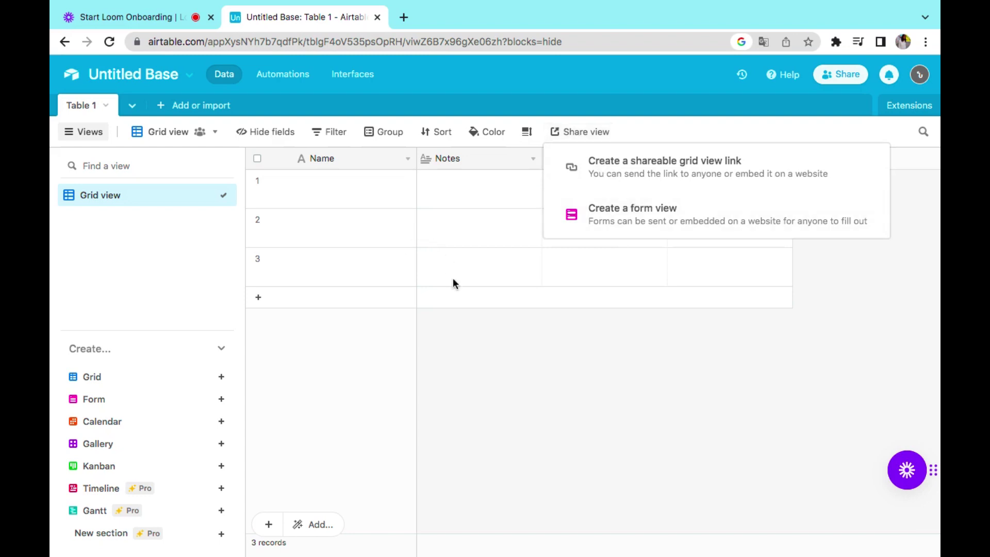
{"action": "left_click", "coordinate": [518, 348]}
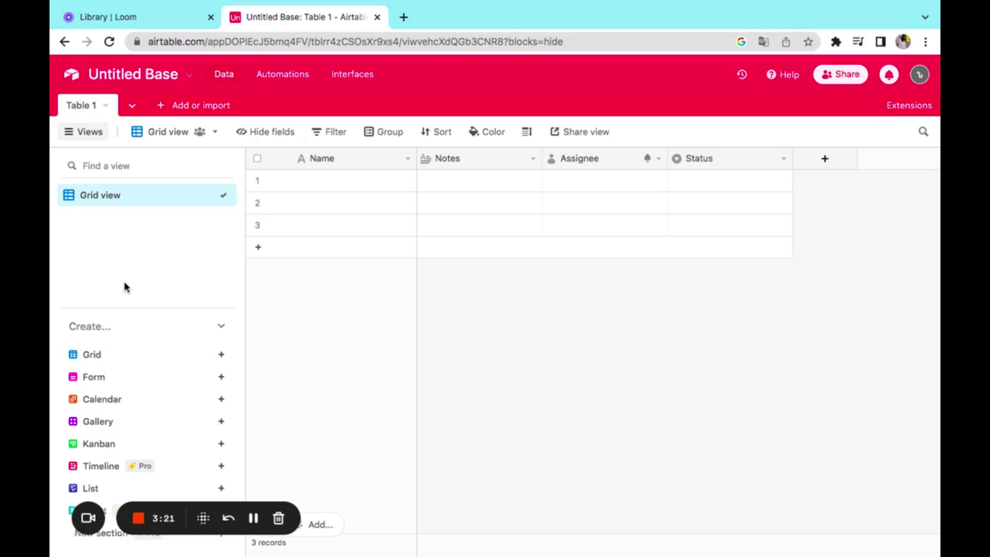
- Open the dropdown menu on Table 1's Name column header
{"action": "mouse_move", "coordinate": [126, 371]}
{"action": "mouse_move", "coordinate": [156, 407]}
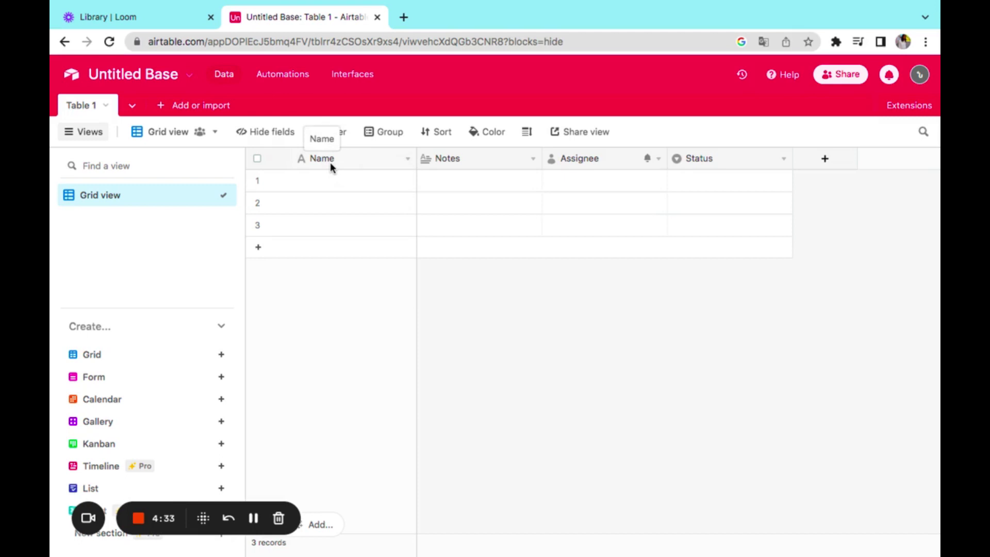
{"action": "left_click", "coordinate": [407, 159]}
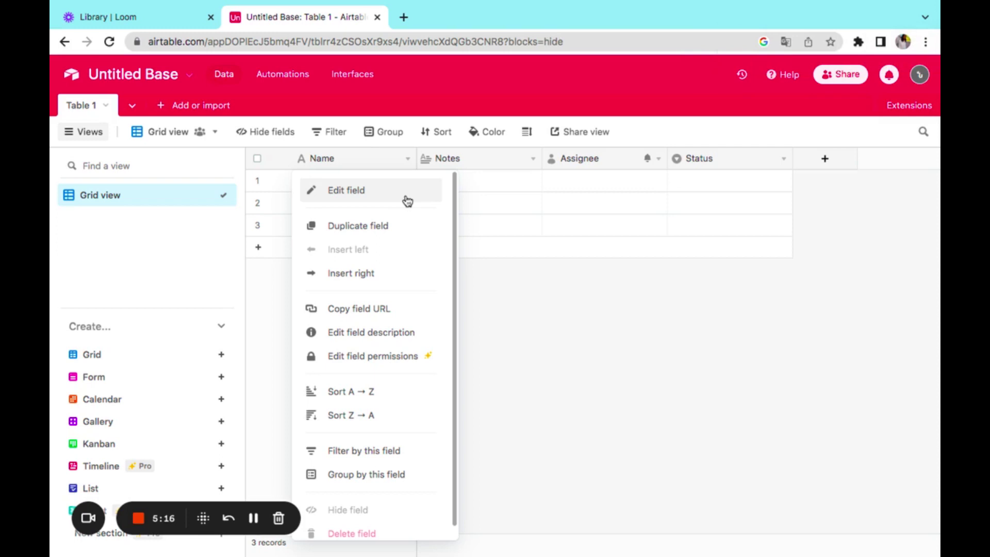
- Choose Edit field for the Name column to bring up its settings
{"action": "left_click", "coordinate": [405, 196]}
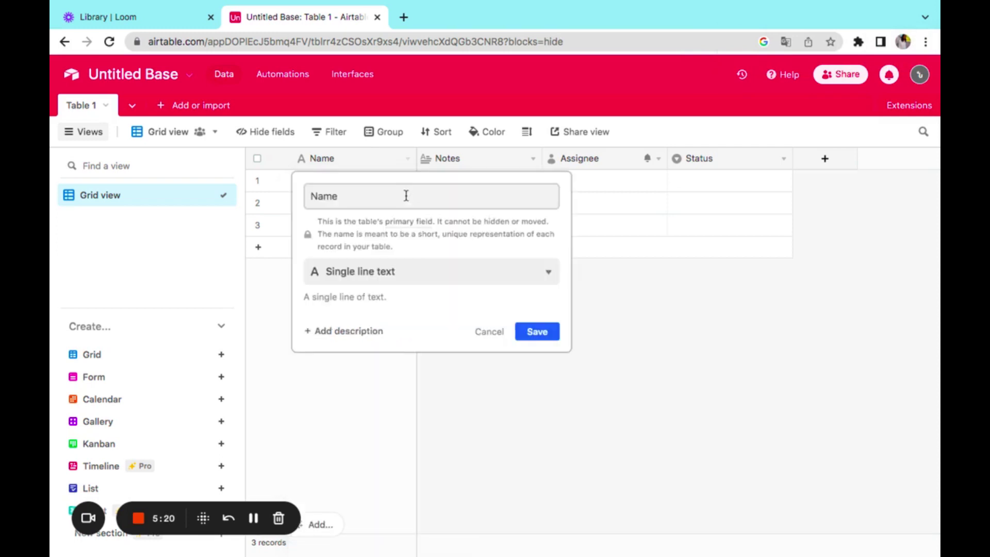
- Replace the field name with 'Անուն Ազգանուն' and bring up the field type list
{"action": "left_click_drag", "start_coordinate": [407, 196], "coordinate": [282, 184]}
{"action": "type", "text": "ปิ"}
{"action": "key", "text": "BackSpace"}
{"action": "key", "text": "BackSpace"}
{"action": "type", "text": "ปินւն Ազգանուն"}
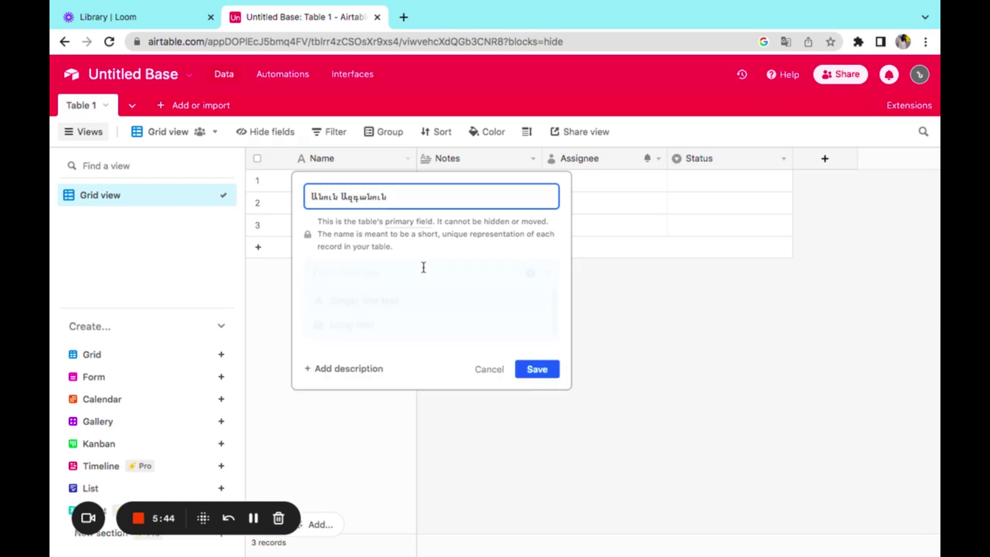
{"action": "left_click", "coordinate": [421, 270]}
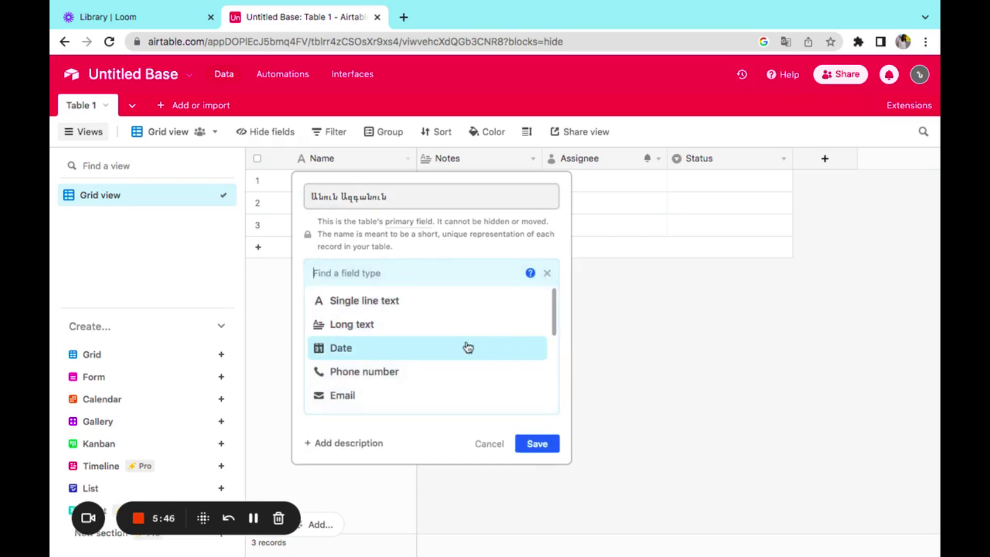
- Change the primary field's type from Single line text to Date and save it
{"action": "left_click", "coordinate": [547, 274]}
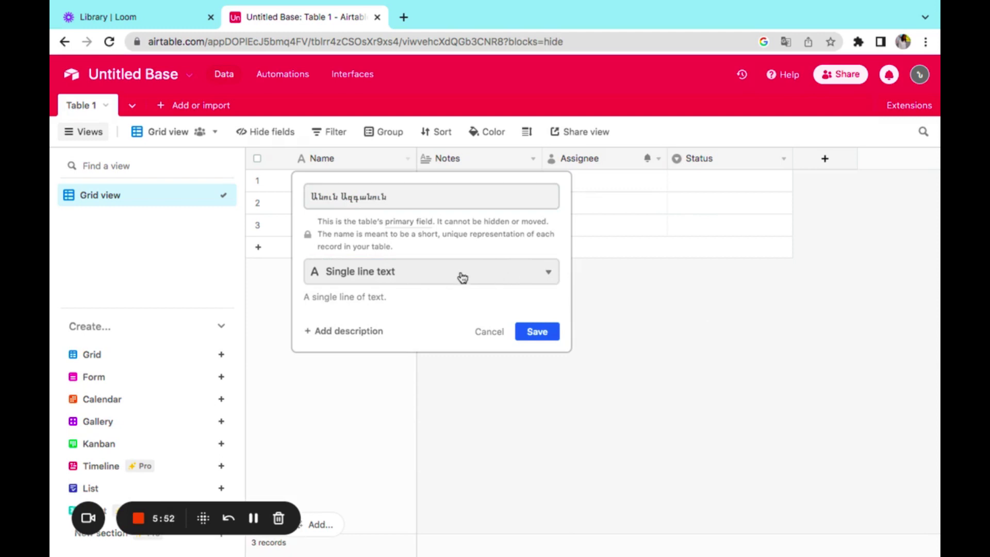
{"action": "left_click", "coordinate": [549, 277]}
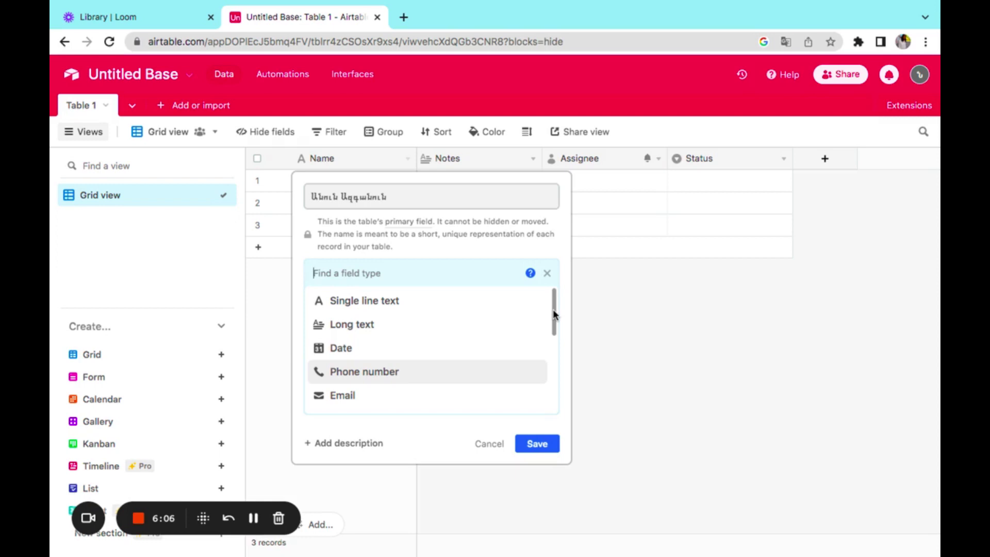
{"action": "left_click", "coordinate": [404, 348]}
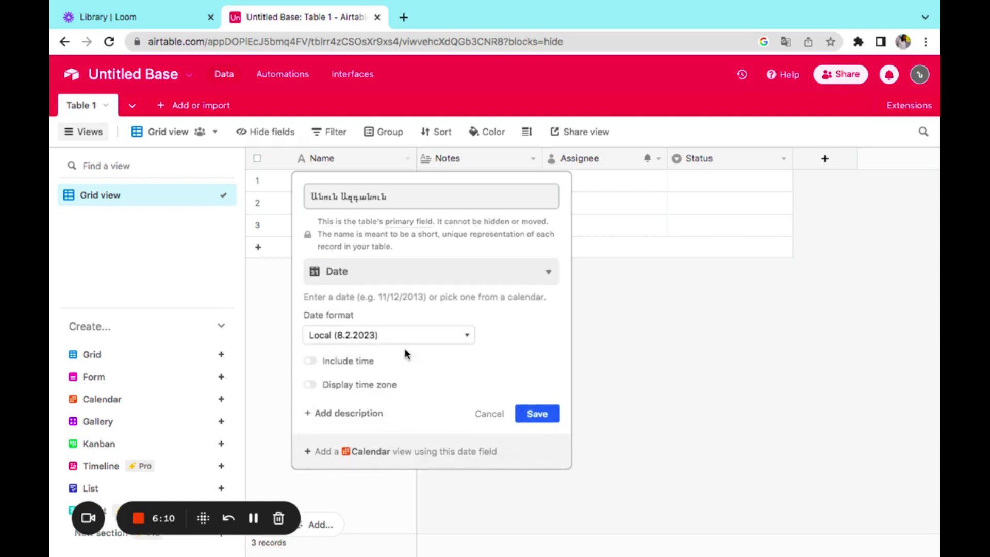
{"action": "left_click", "coordinate": [543, 415]}
{"action": "left_click", "coordinate": [324, 183]}
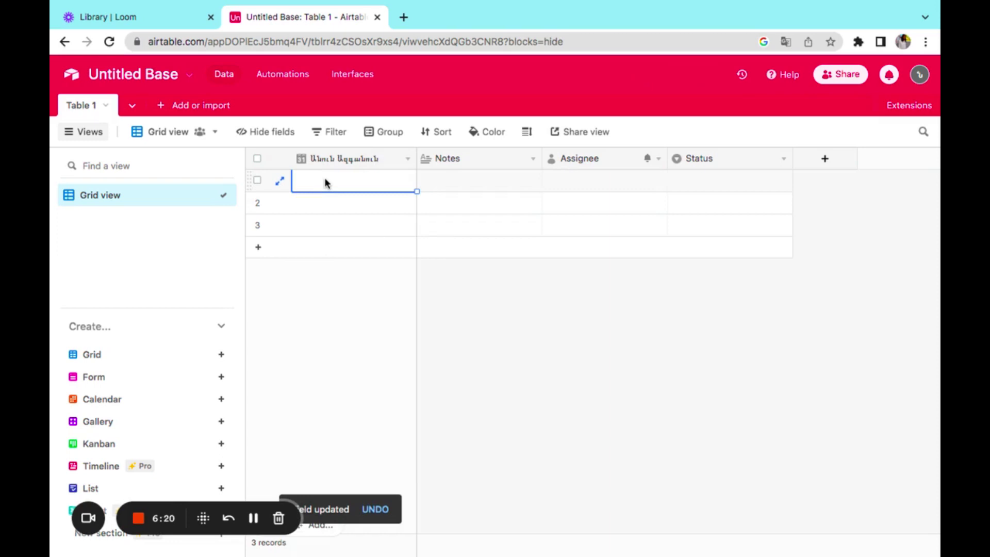
- Bring up the date picker on the first record's date cell
{"action": "left_click", "coordinate": [324, 177]}
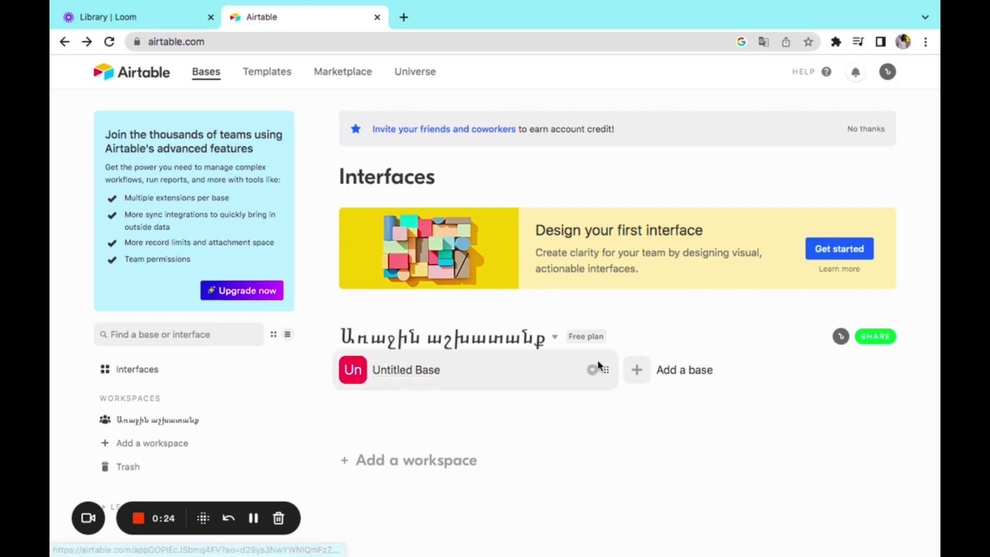
- Set the Untitled Base's colour to orange
{"action": "left_click", "coordinate": [593, 370]}
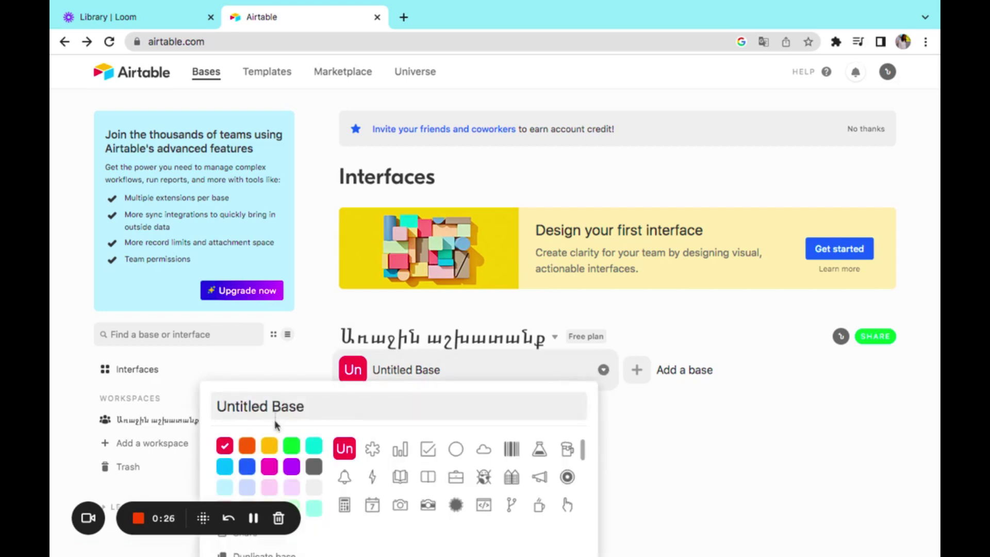
{"action": "left_click", "coordinate": [277, 446]}
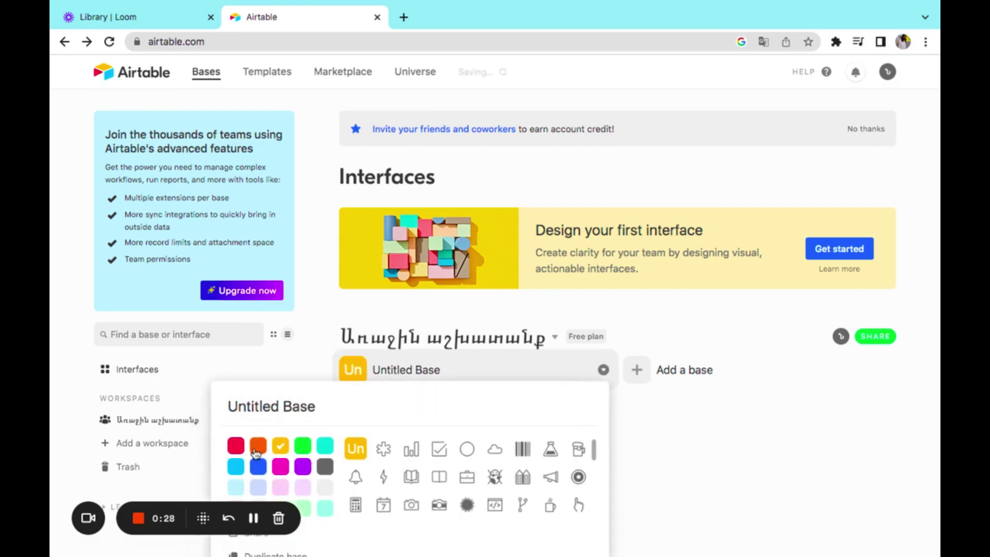
{"action": "left_click", "coordinate": [257, 449]}
- Rename the base from Untitled Base to 'Գործիքներ'
{"action": "left_click", "coordinate": [319, 410]}
{"action": "double_click", "coordinate": [320, 410]}
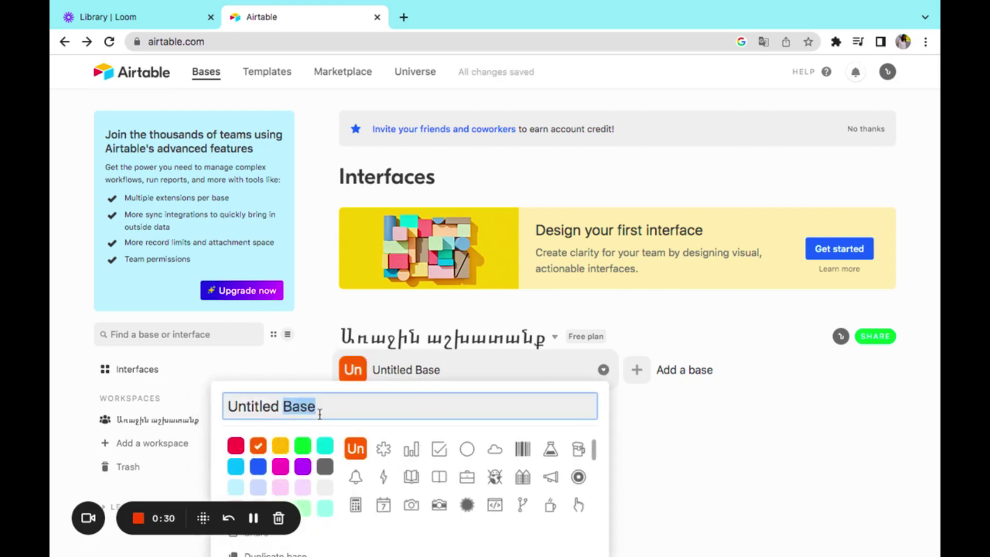
{"action": "triple_click", "coordinate": [320, 410]}
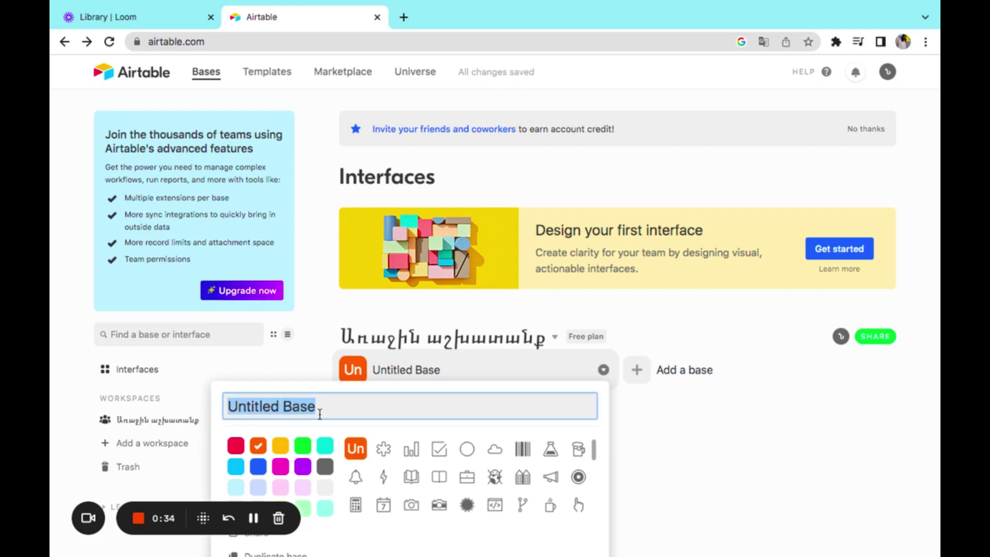
{"action": "type", "text": "Gw"}
{"action": "key", "text": "BackSpace"}
{"action": "key", "text": "BackSpace"}
{"action": "type", "text": "Գործիքներ"}
{"action": "key", "text": "Return"}
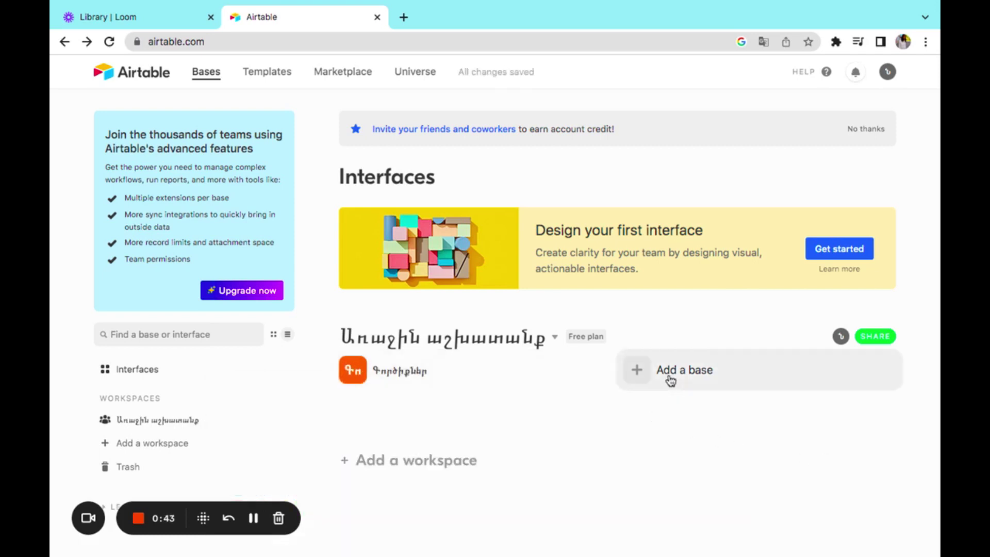